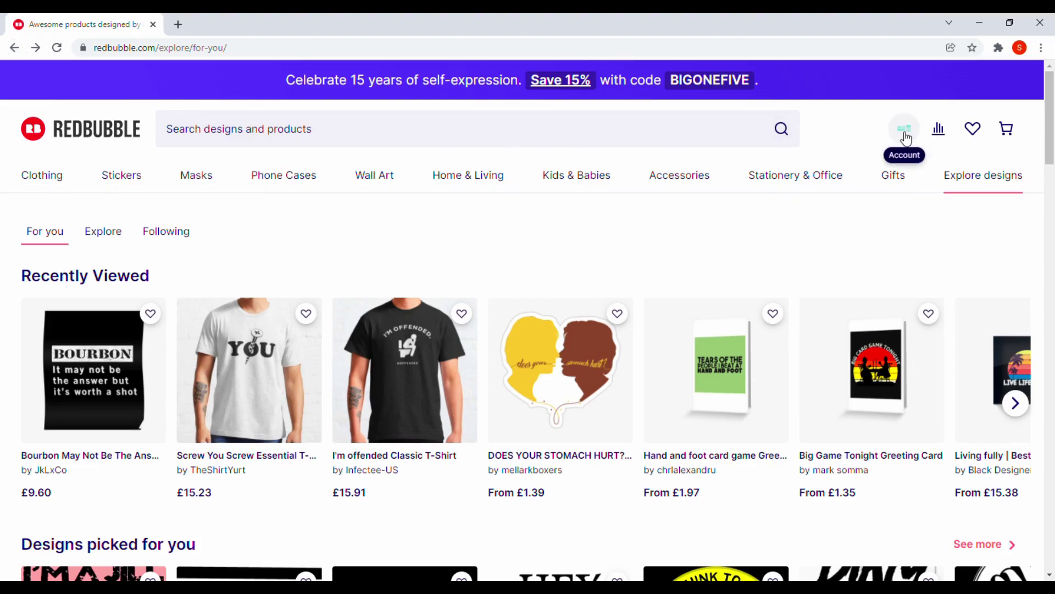
Open the portfolio manager, view the existing collections and return to the list of works.
left_click(906, 137)
left_click(874, 330)
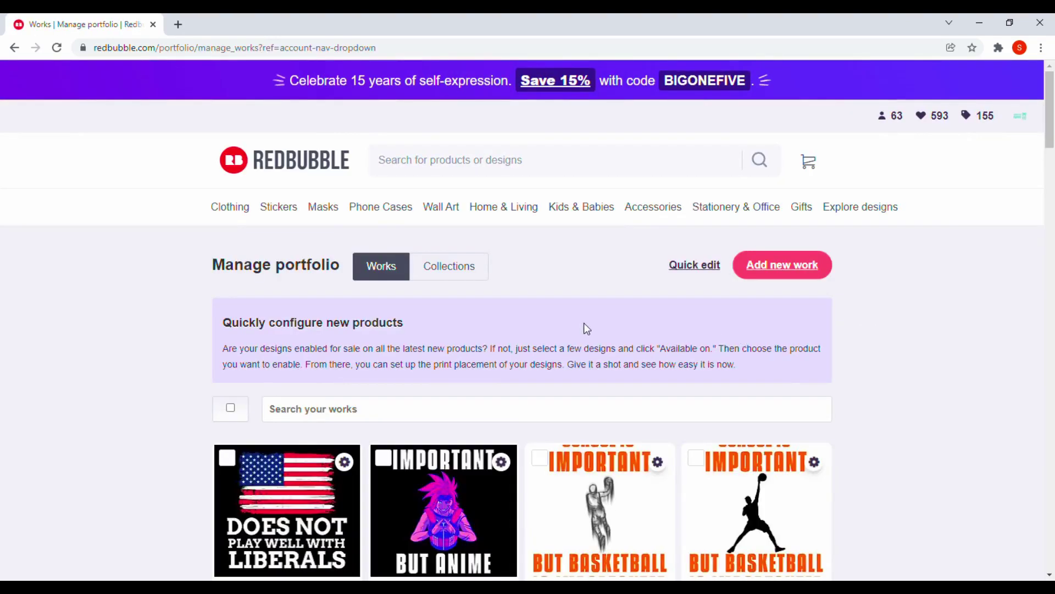
left_click(467, 276)
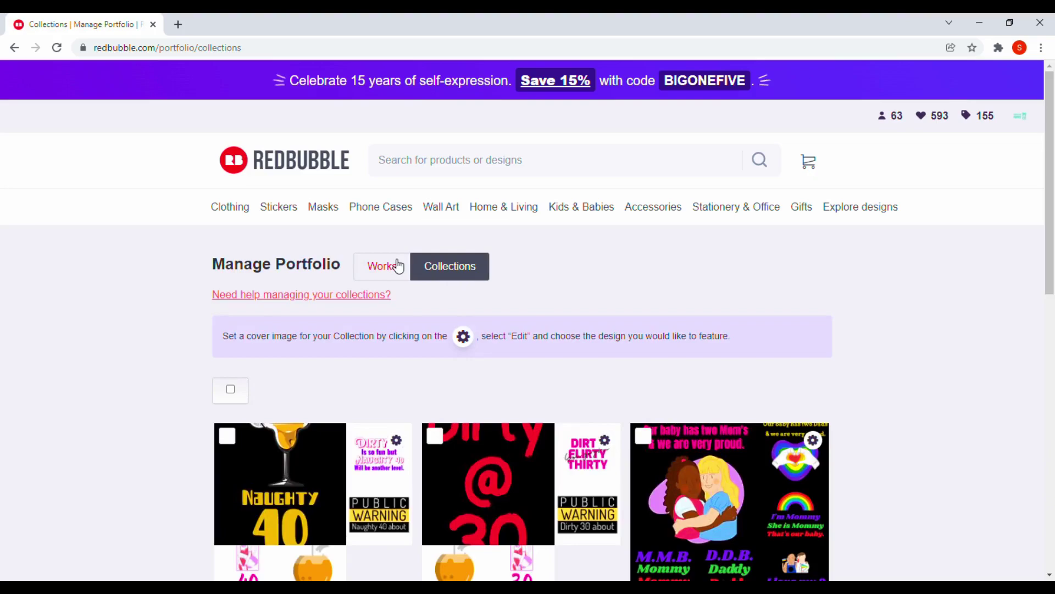
left_click(399, 266)
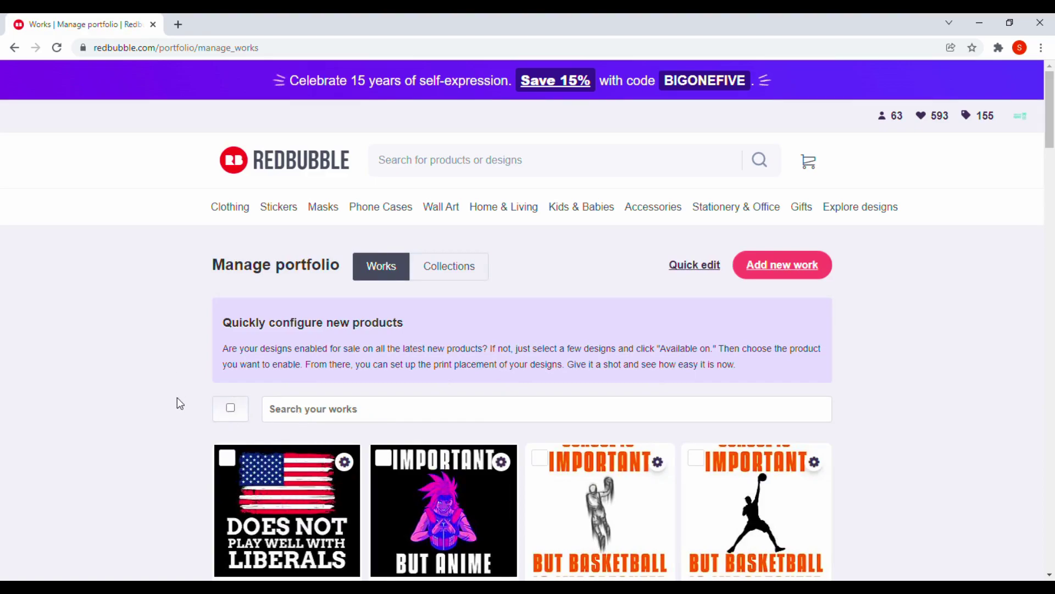
Select the "Does Not Play Well with Liberals" work and create a new collection named USA.
left_click(225, 460)
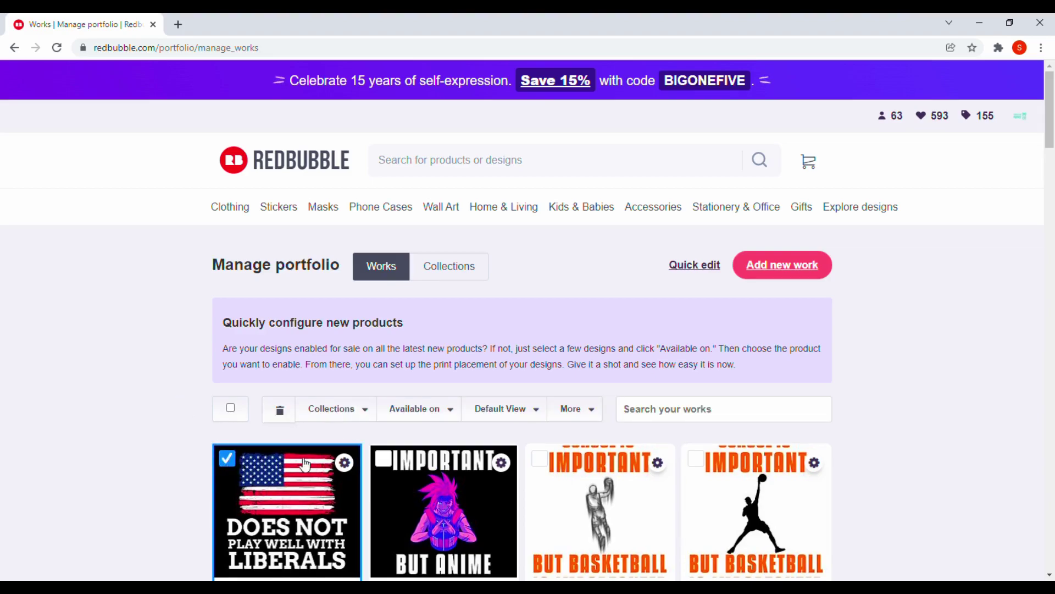
left_click(358, 420)
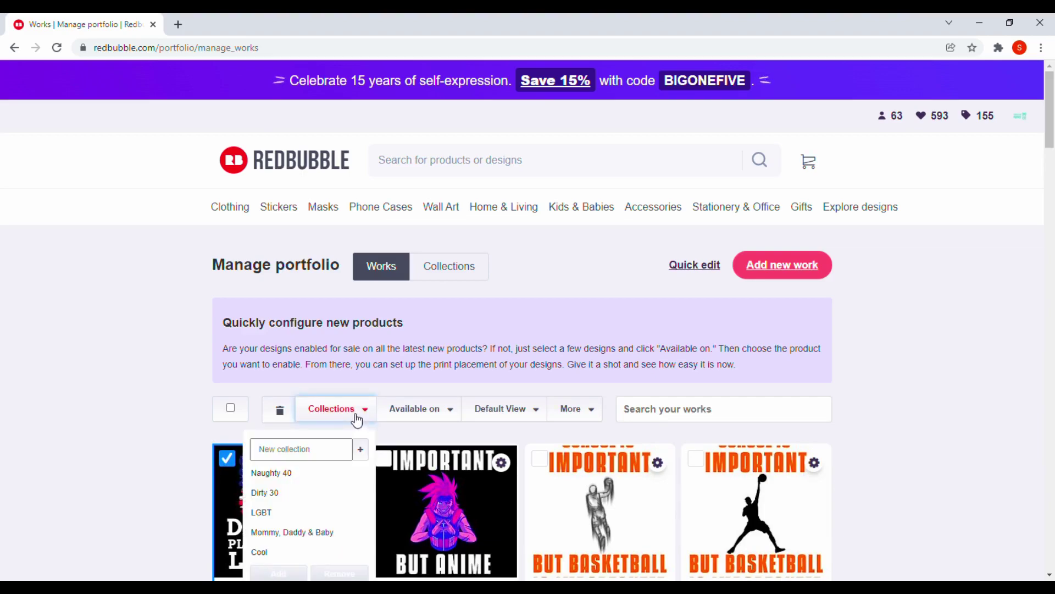
left_click(315, 447)
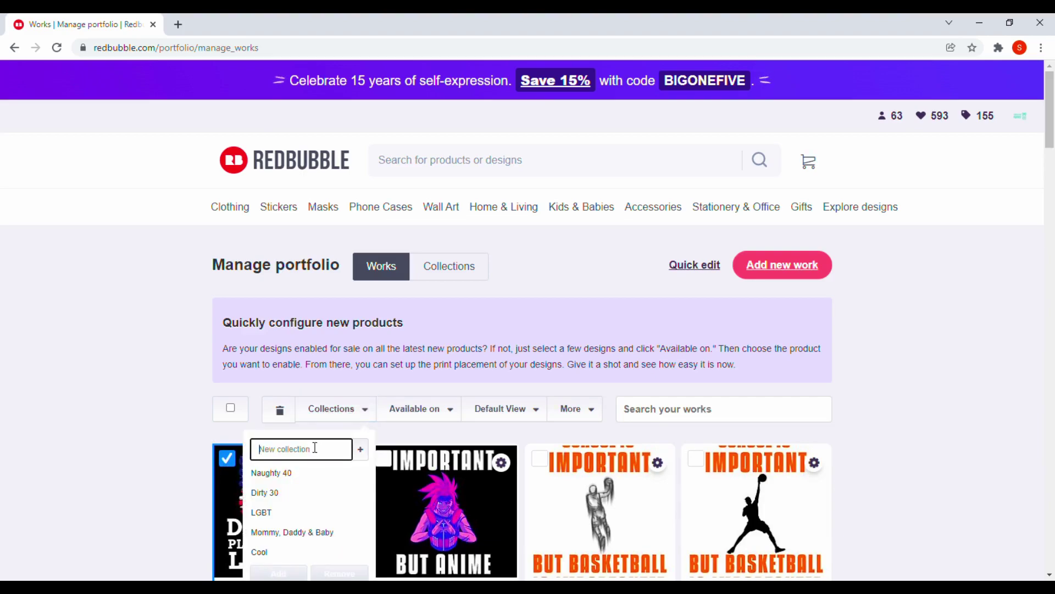
type("uSA")
left_click(364, 454)
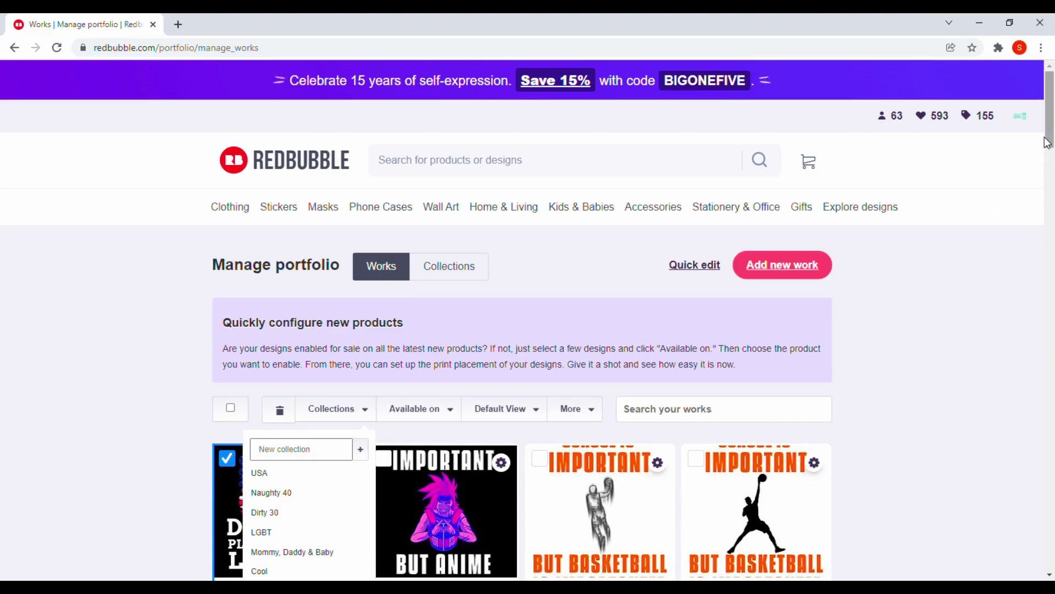
Add the selected "Does Not Play Well with Liberals" work to the USA collection.
left_click_drag(1049, 142, 1049, 155)
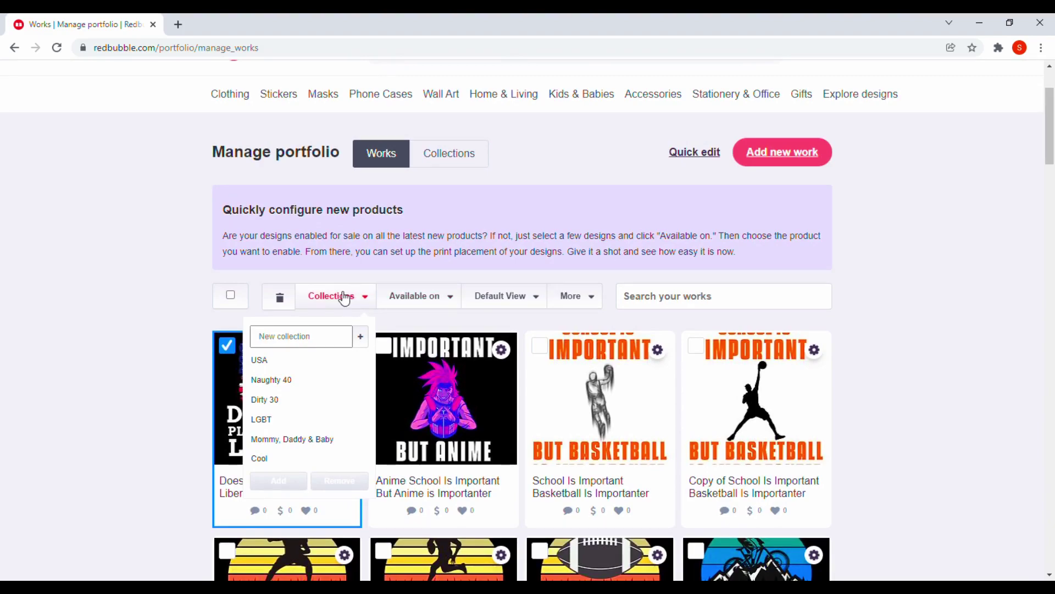
left_click(266, 365)
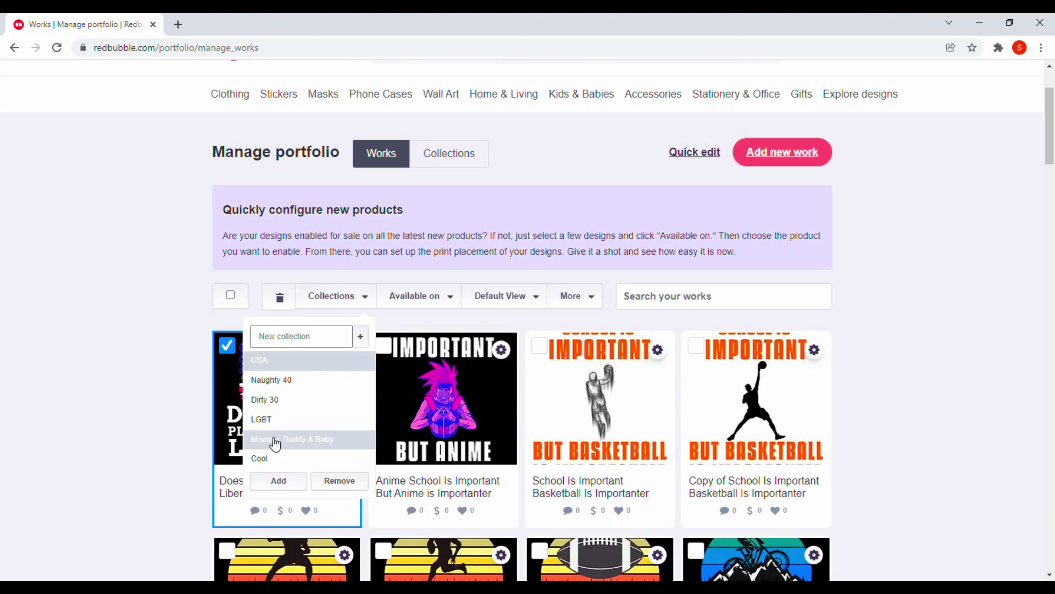
left_click(281, 486)
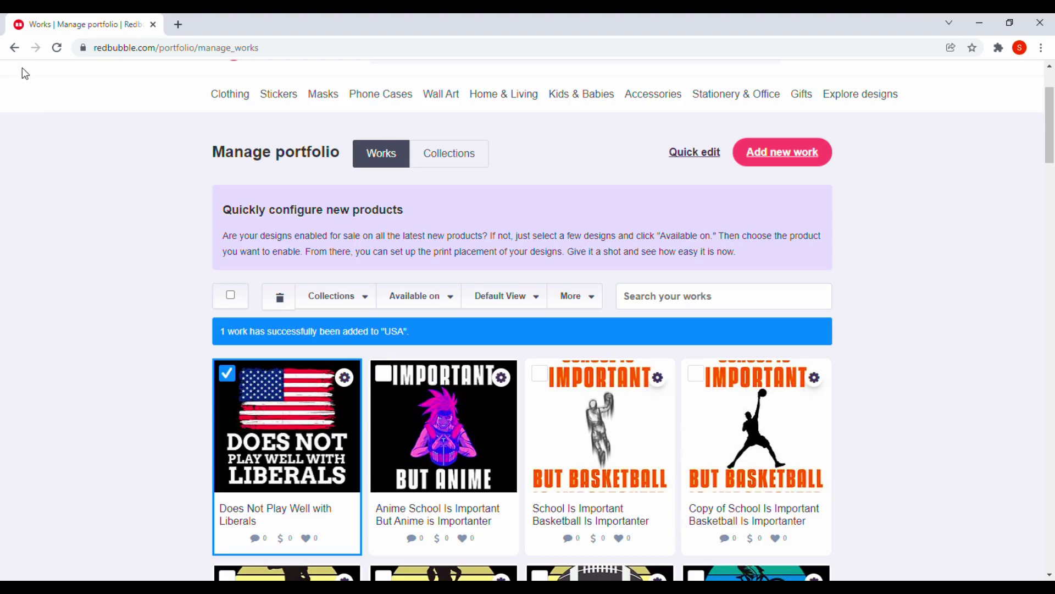
Leave the portfolio manager and return to the For you page.
left_click(19, 52)
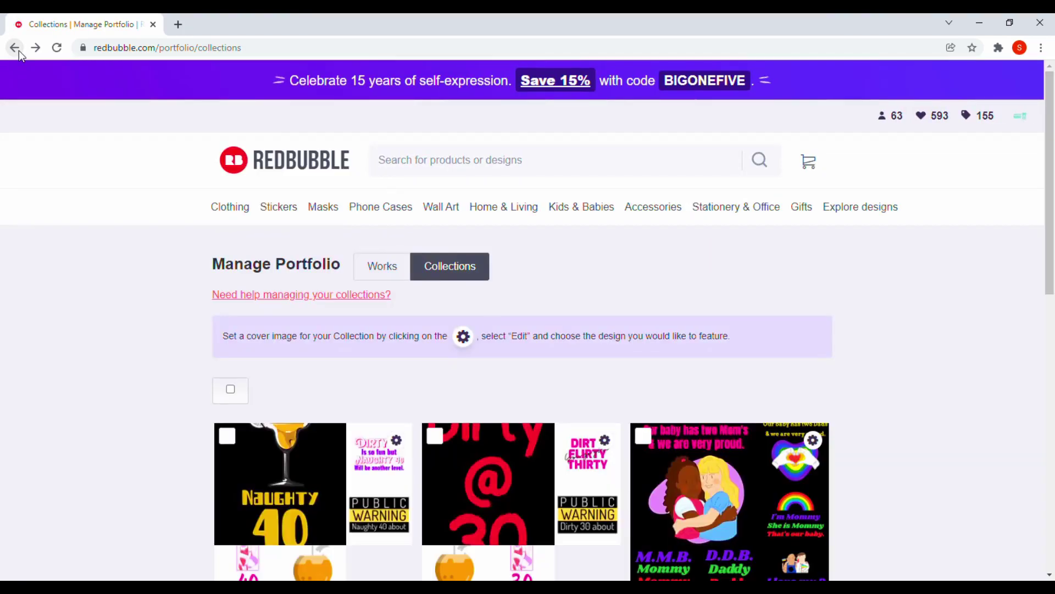
left_click(19, 51)
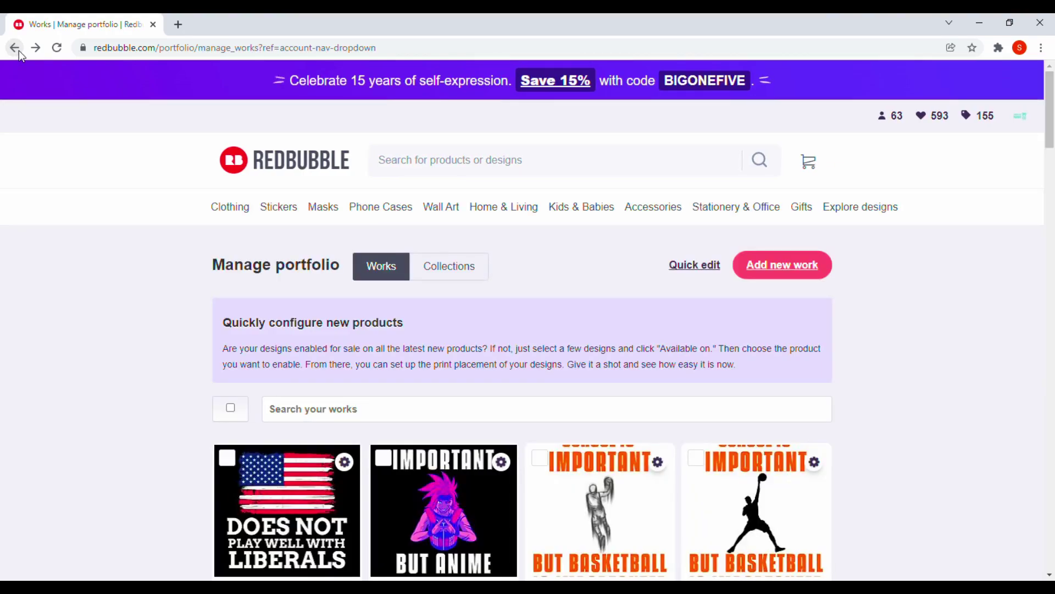
left_click(18, 51)
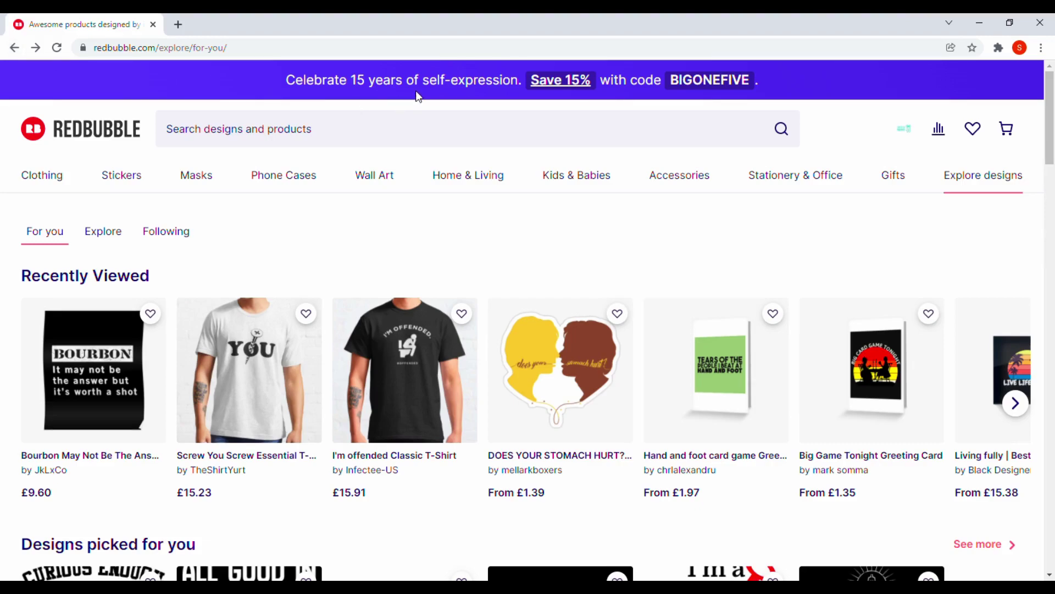
Open the profile settings from the dashboard and check the "Send me BubbleMail" permission.
left_click(912, 138)
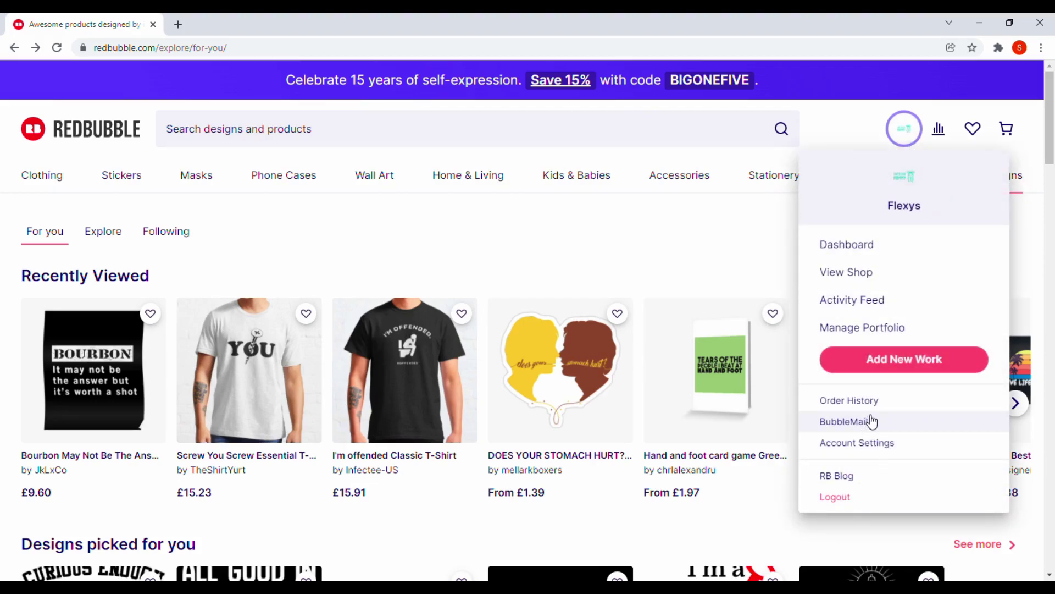
left_click(871, 245)
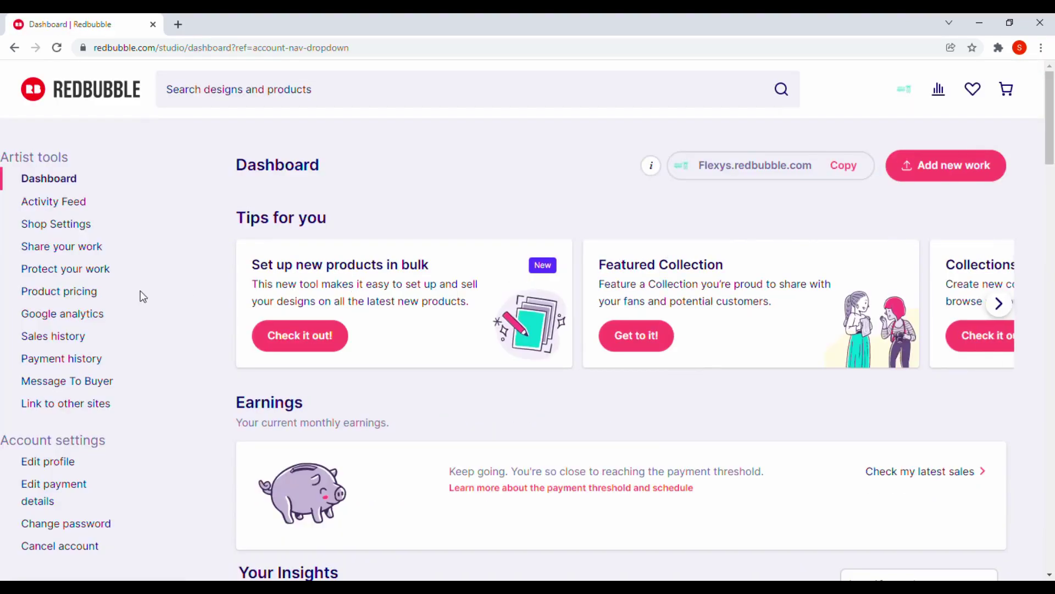
left_click(48, 462)
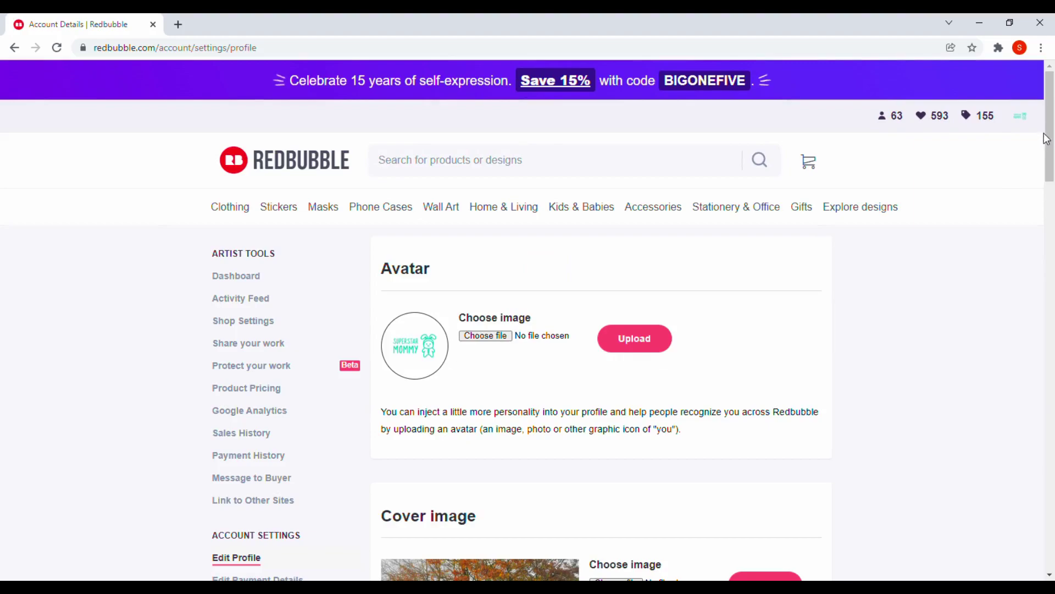
left_click_drag(1050, 137, 1046, 323)
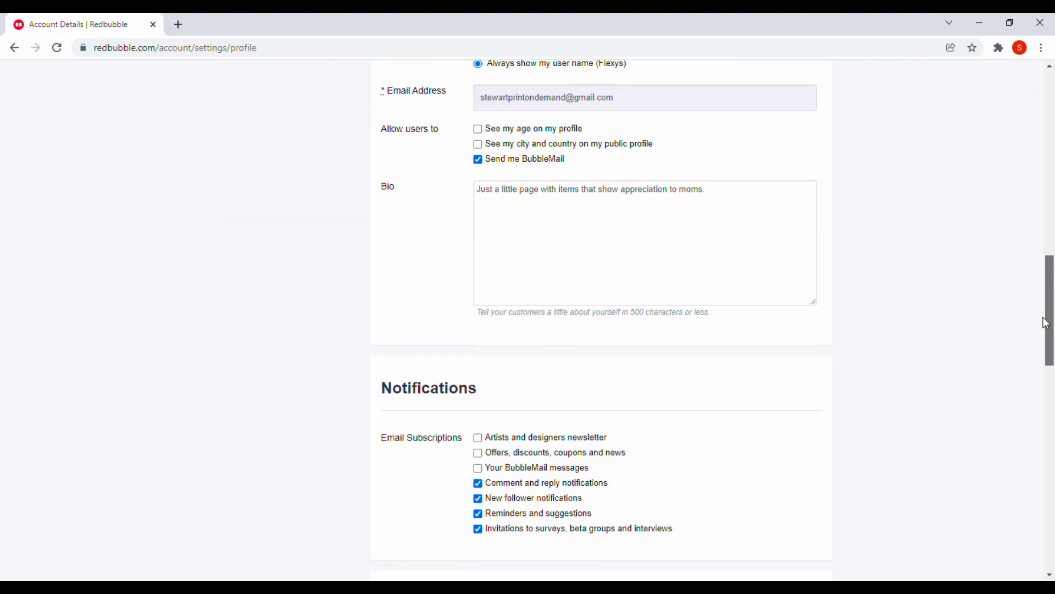
left_click(480, 162)
left_click(484, 169)
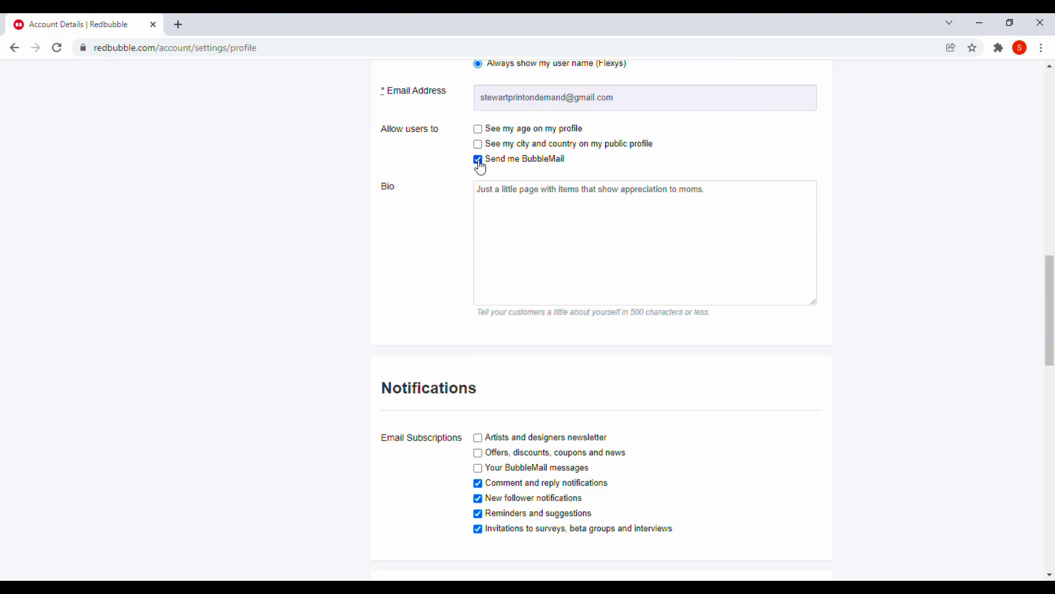
Leave the profile settings, view the messages in the BubbleMail inbox and return to the For you page.
left_click(14, 49)
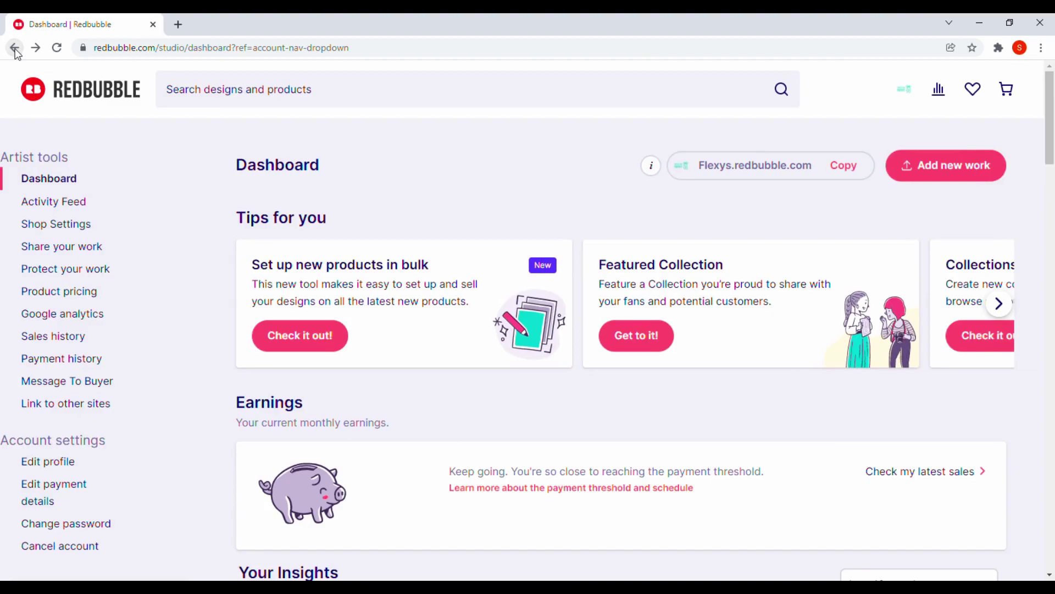
left_click(15, 49)
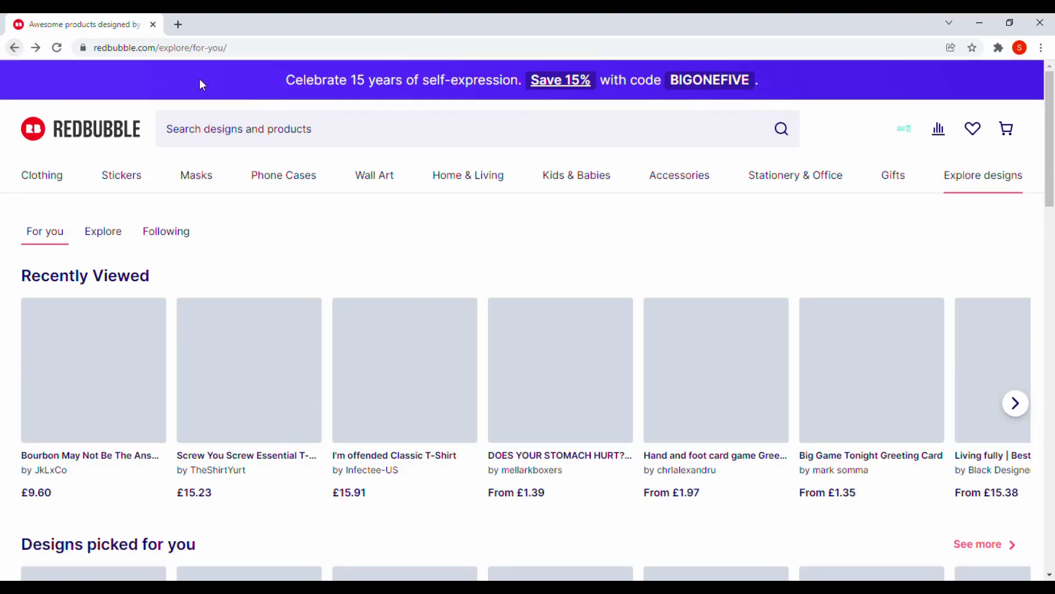
left_click(905, 135)
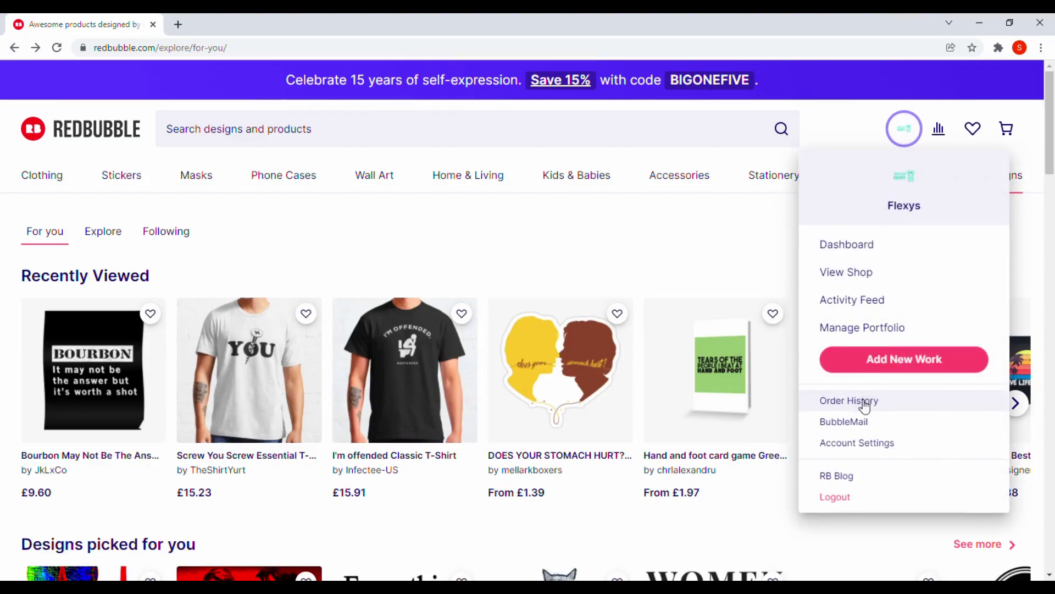
left_click(864, 426)
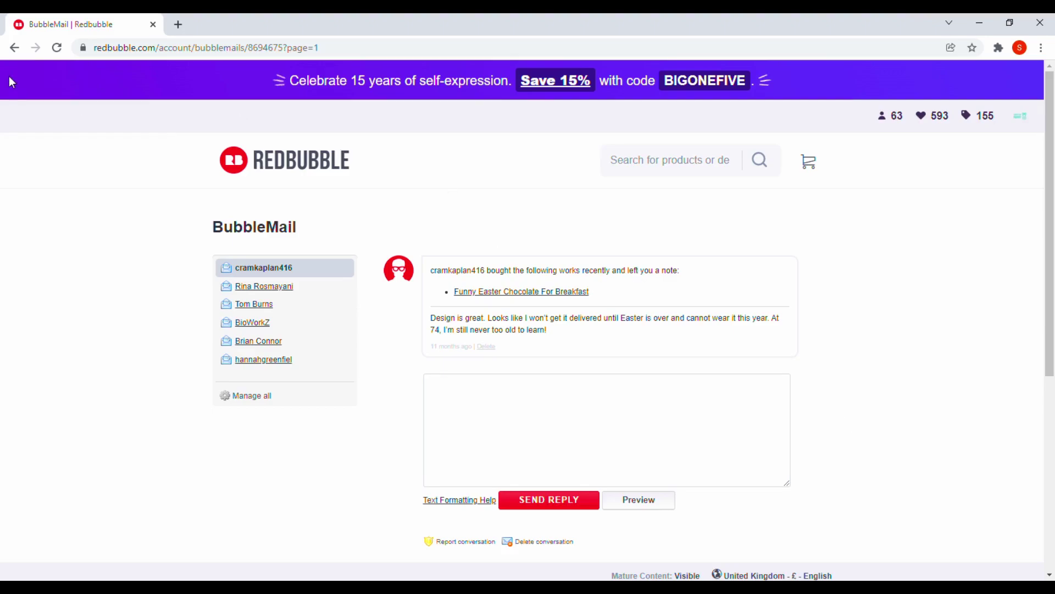
left_click(14, 50)
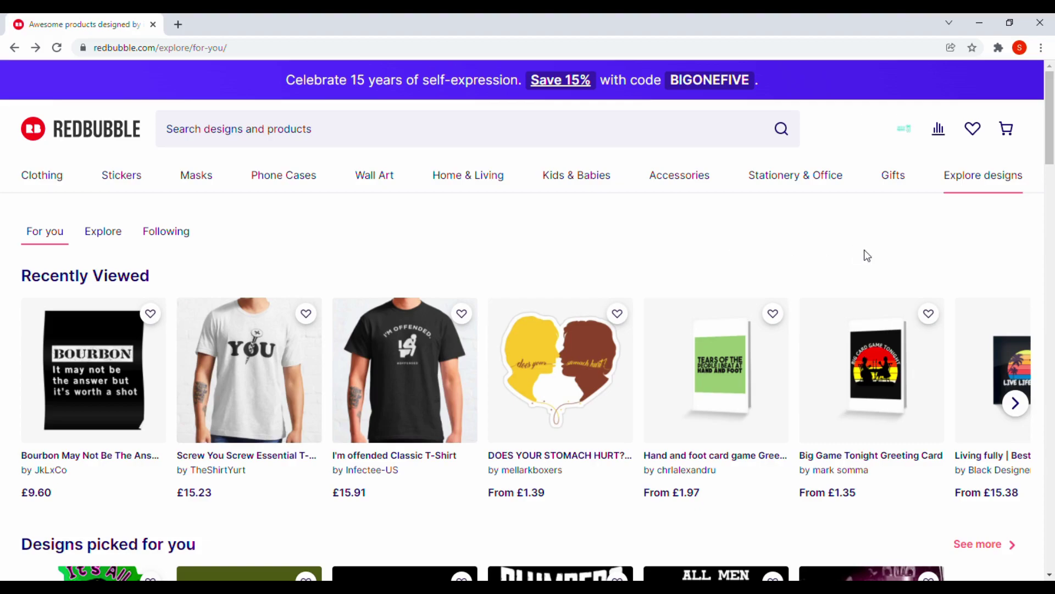
Open the portfolio manager, view the works' titles and tags in quick edit mode and exit that mode.
left_click(906, 128)
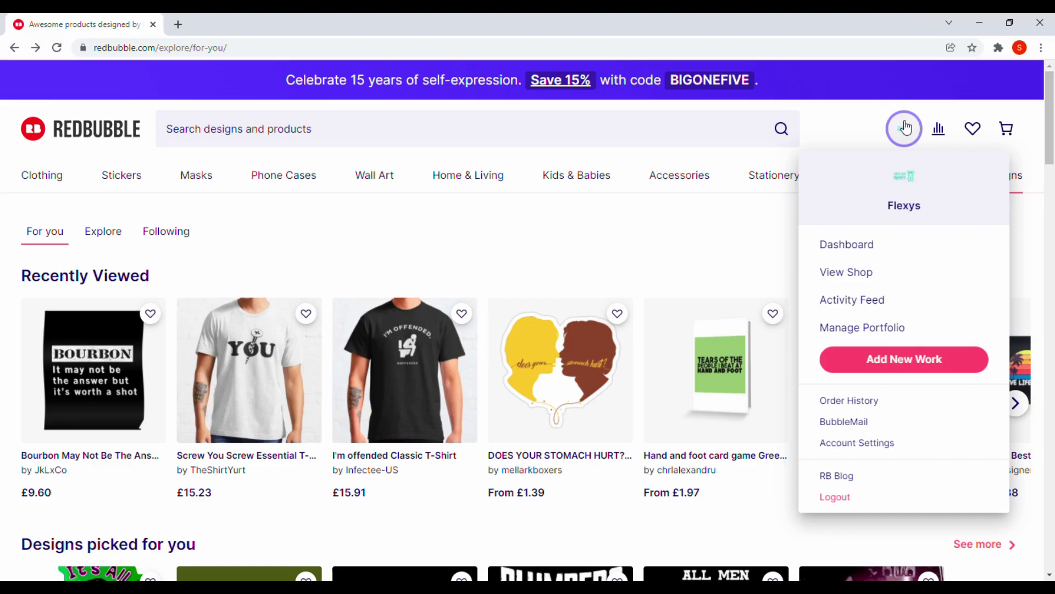
left_click(875, 329)
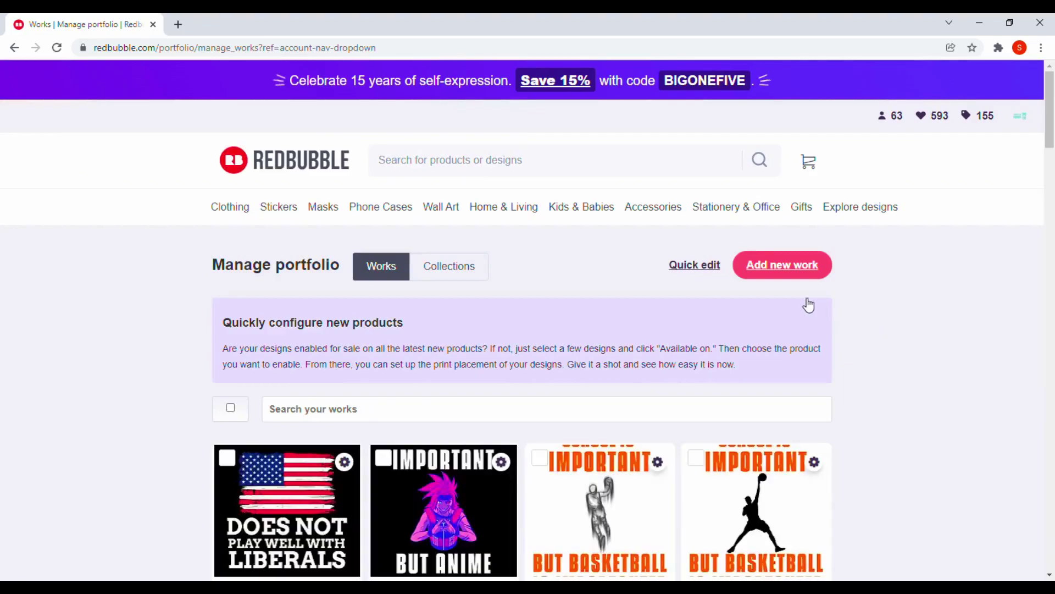
left_click(696, 268)
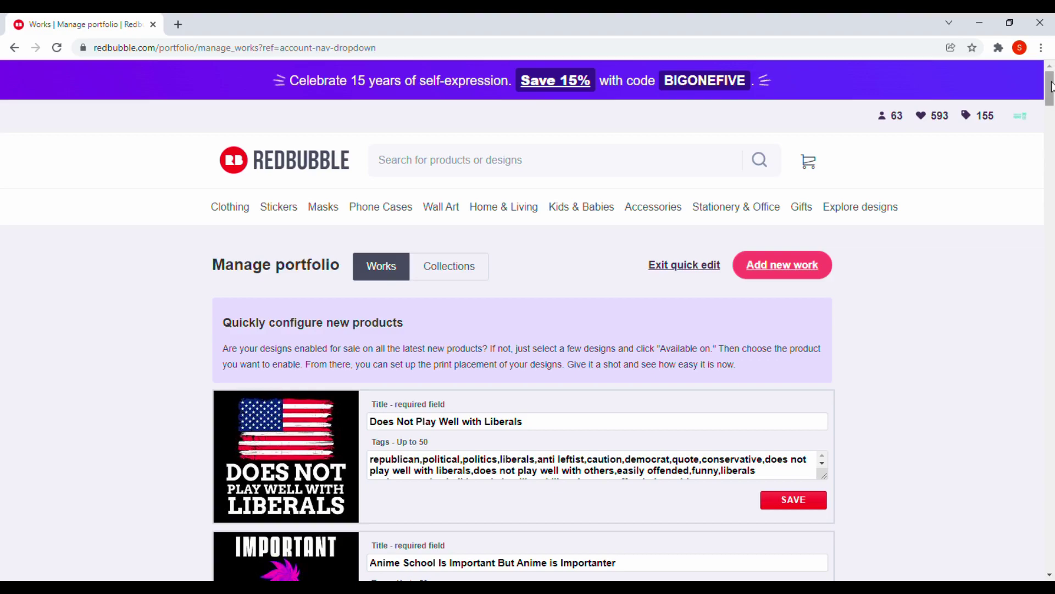
mouse_move(1051, 83)
left_mouse_down()
mouse_move(1051, 126)
mouse_move(1051, 85)
left_mouse_up()
left_click(672, 266)
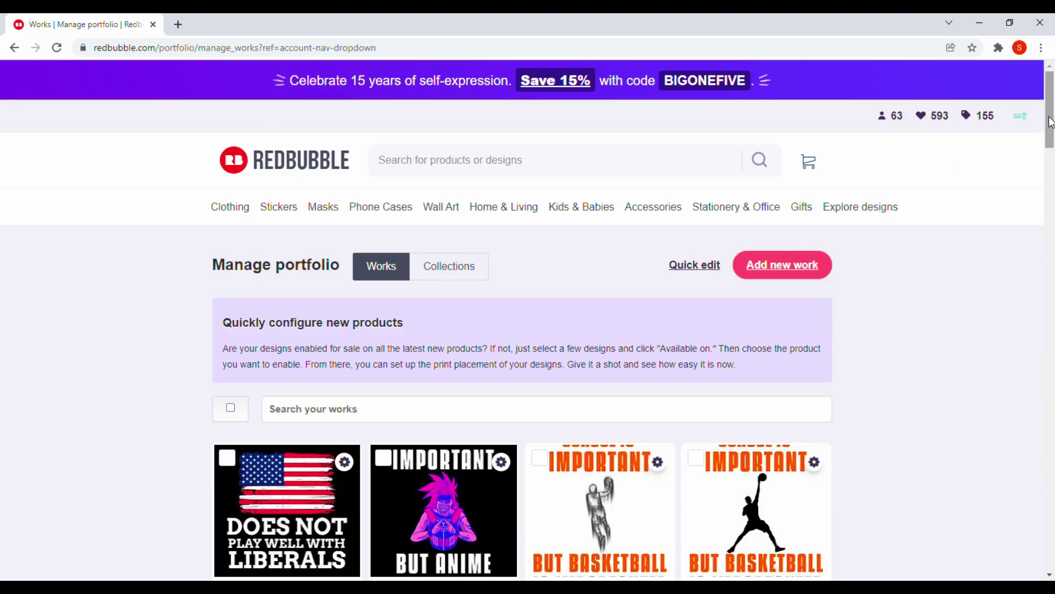
Copy the settings of the "Does Not Play Well with Liberals" work into a new work.
left_click_drag(1050, 122, 1050, 138)
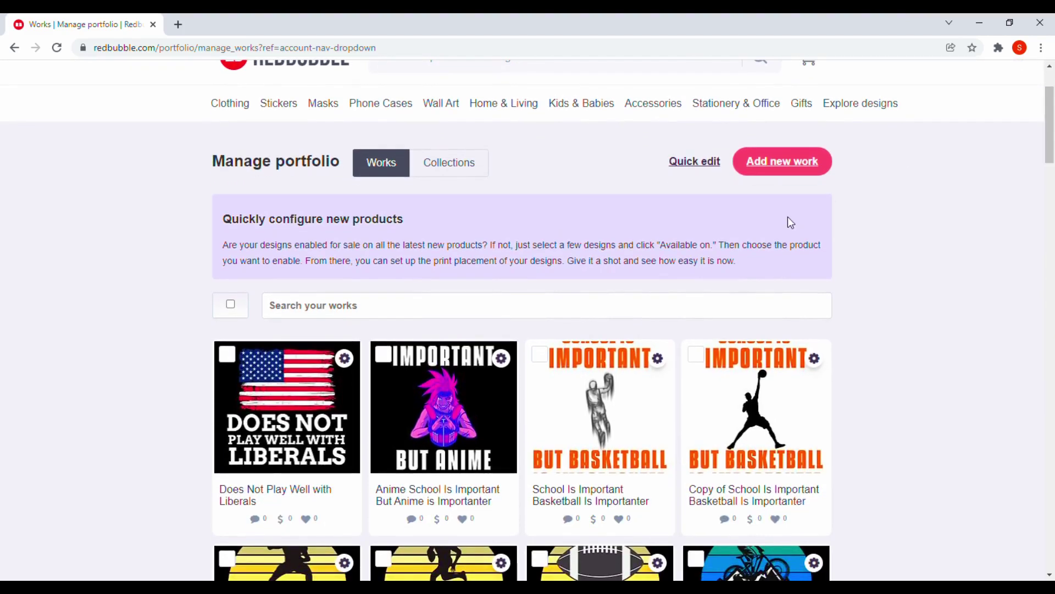
left_click(345, 359)
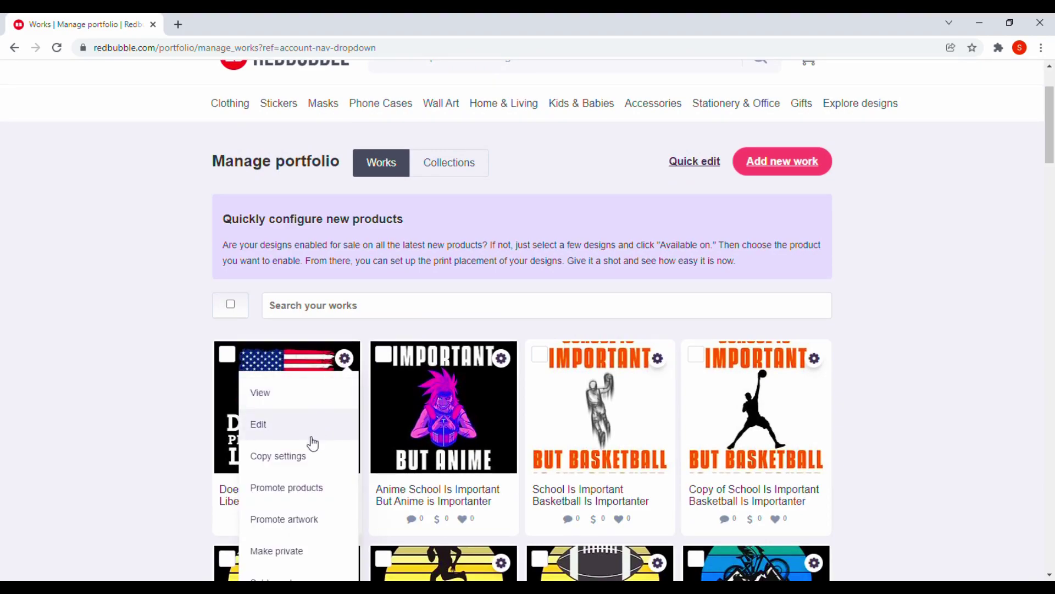
left_click(303, 460)
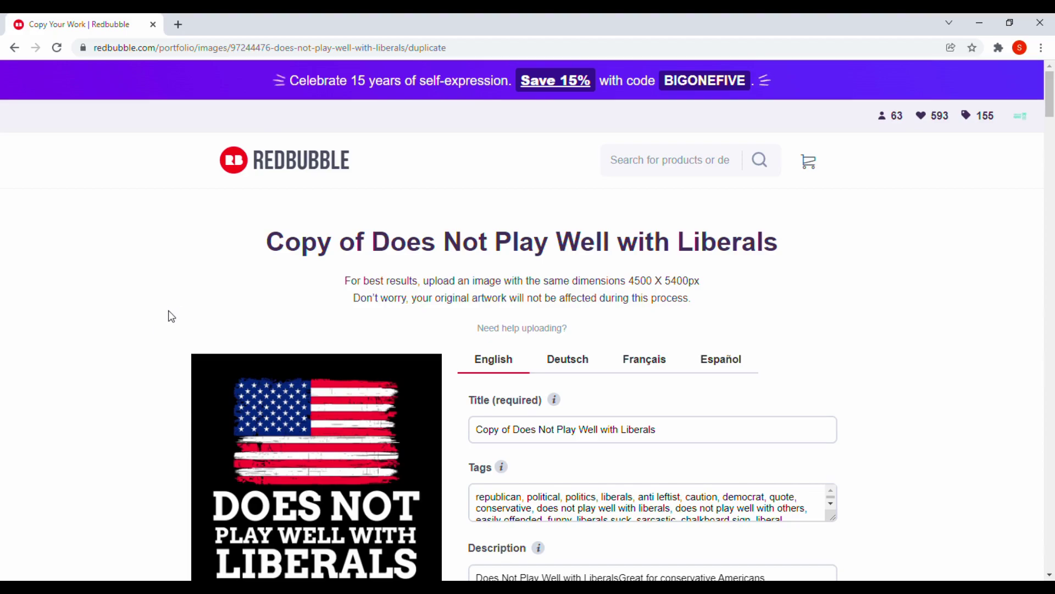
Remove "Copy of" from the duplicated work's title so it reads "Does Not Play Well with Liberals".
left_click(520, 433)
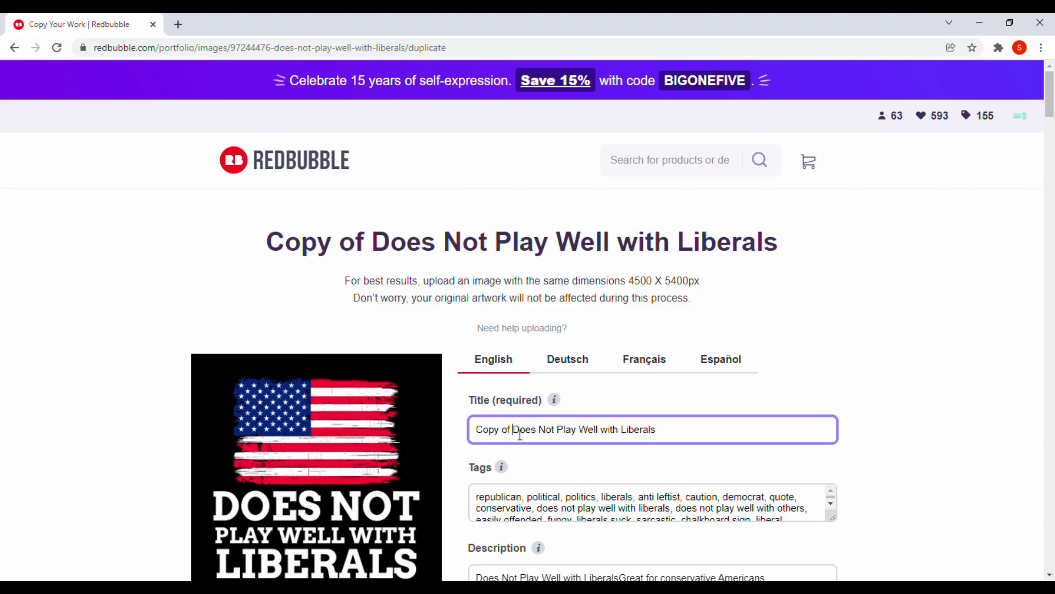
key("BackSpace")
key("BackSpace")
key("BackSpace")
key("BackSpace")
key("BackSpace")
key("BackSpace")
key("BackSpace")
key("BackSpace")
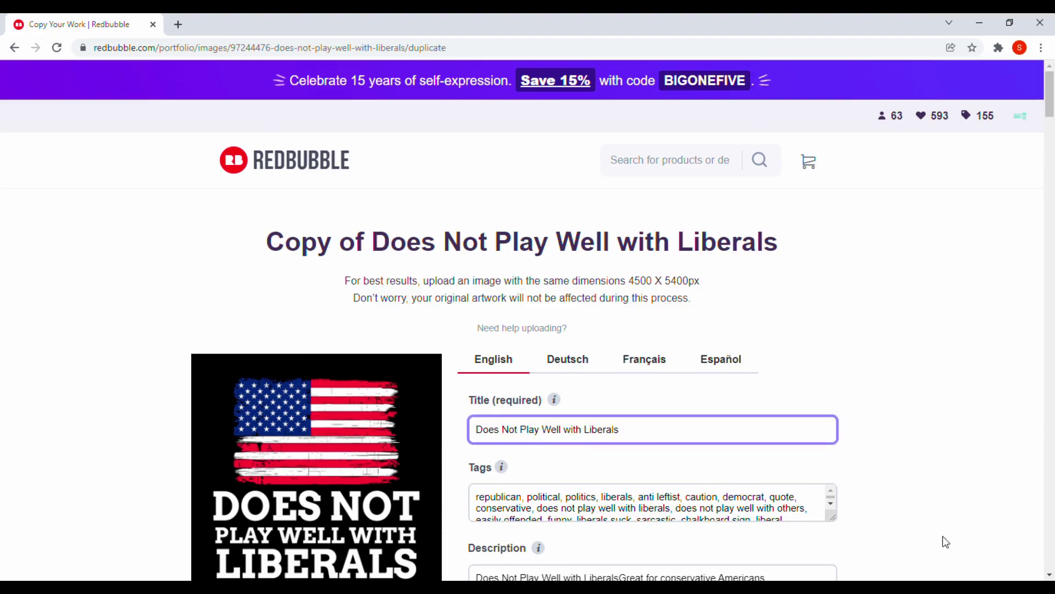
Review the copied tags, description and product previews of the duplicated work, ending back at the image and title area.
left_click(1050, 574)
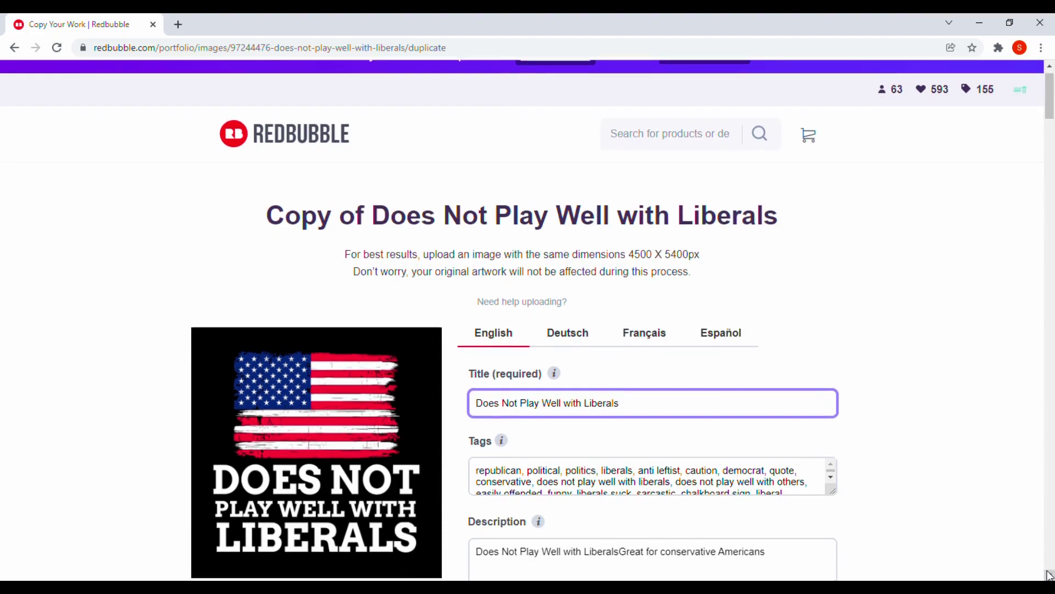
left_click(1049, 575)
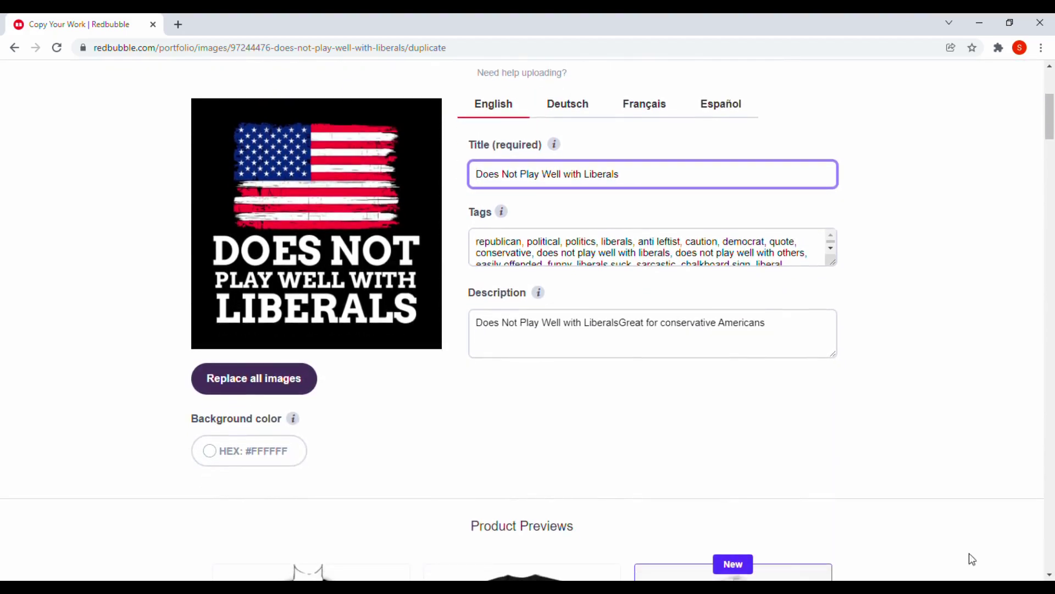
left_click(1050, 575)
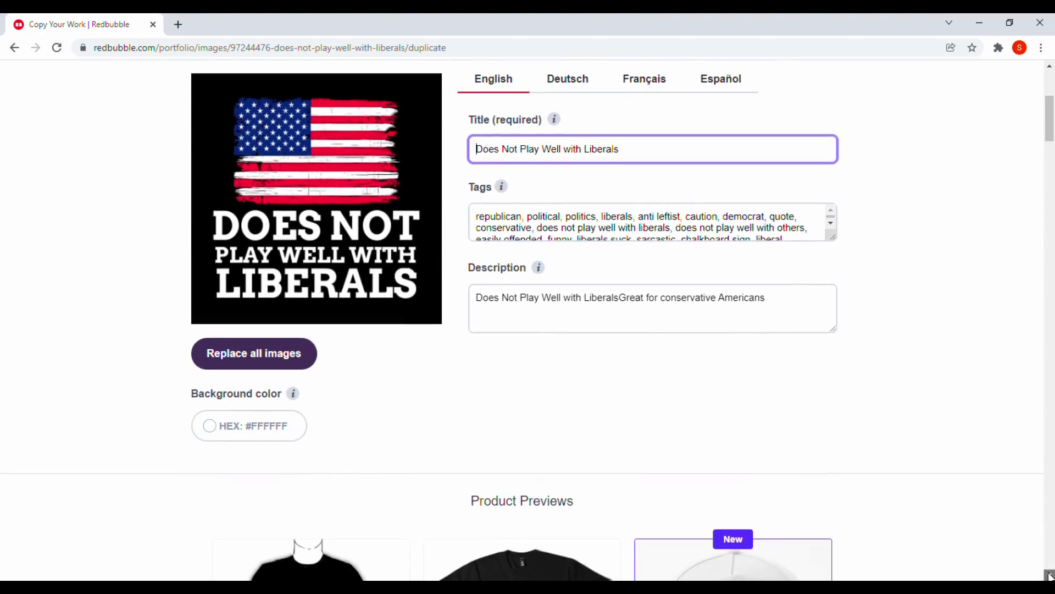
left_click(1050, 574)
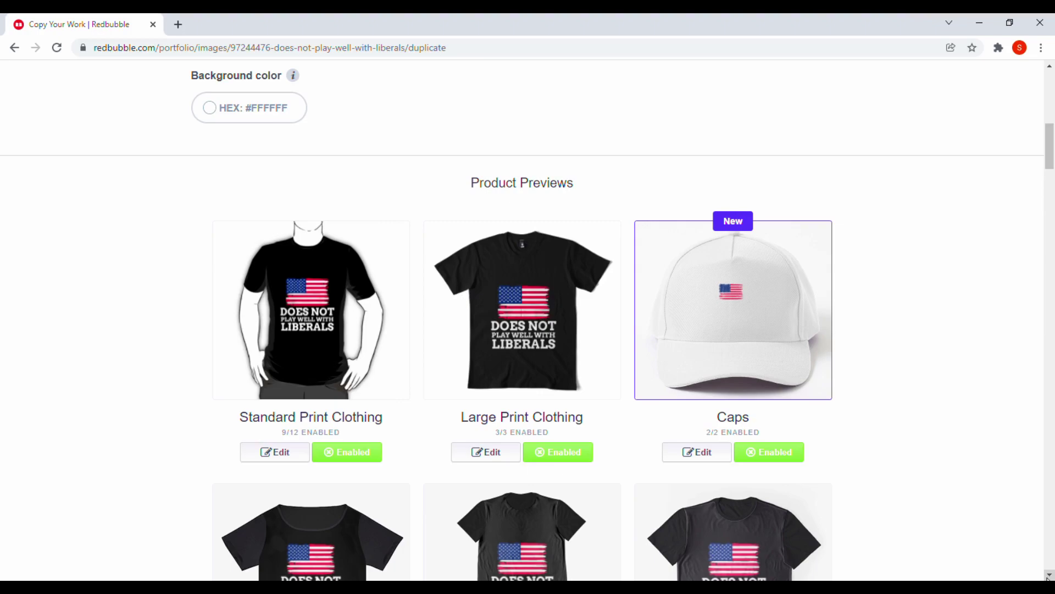
scroll(1049, 577, "down", 7)
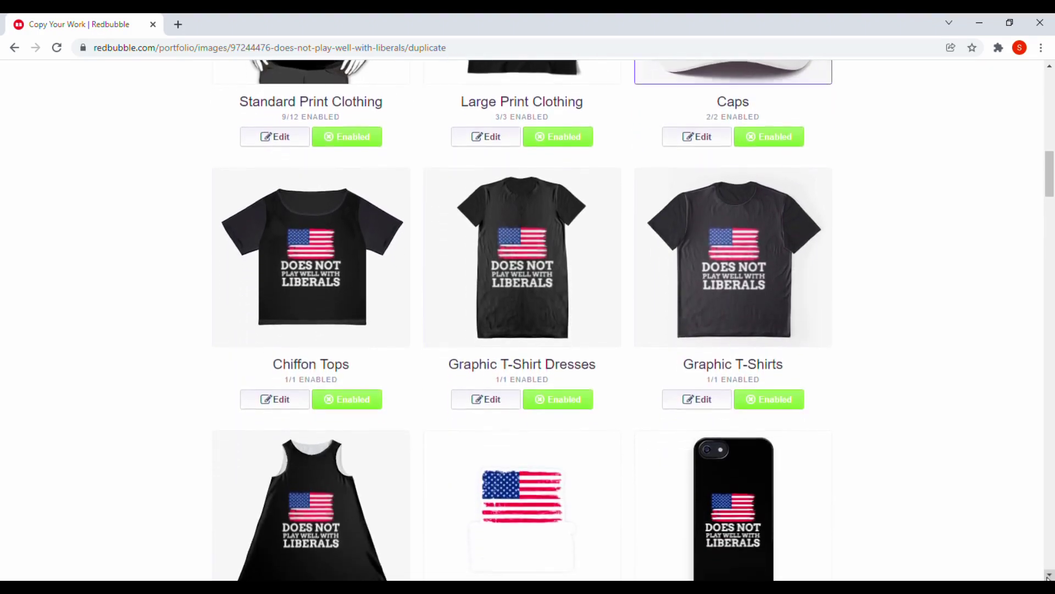
scroll(1048, 577, "down", 1)
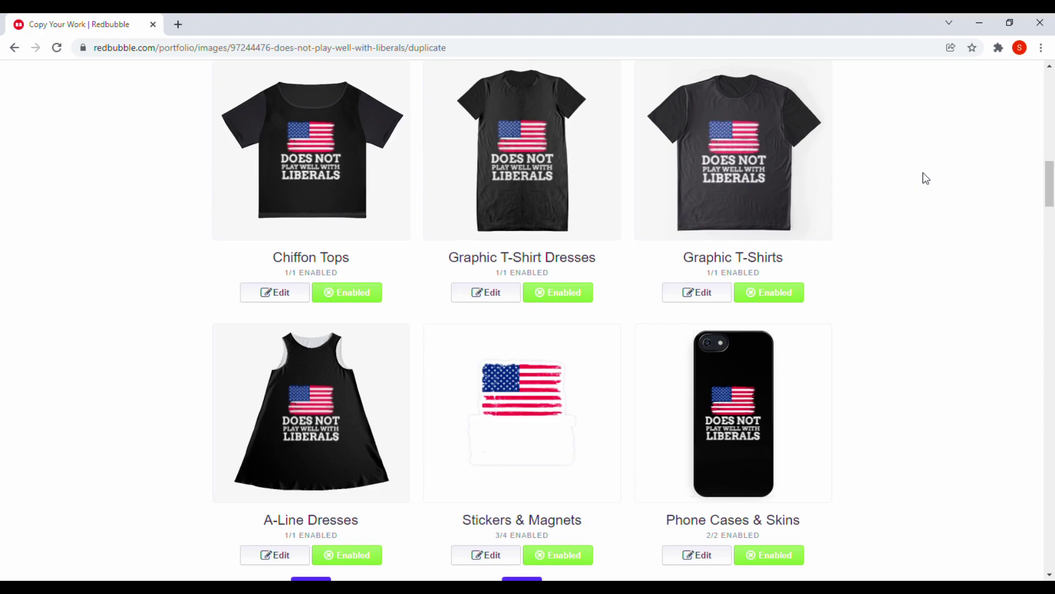
left_click_drag(1050, 176, 1050, 105)
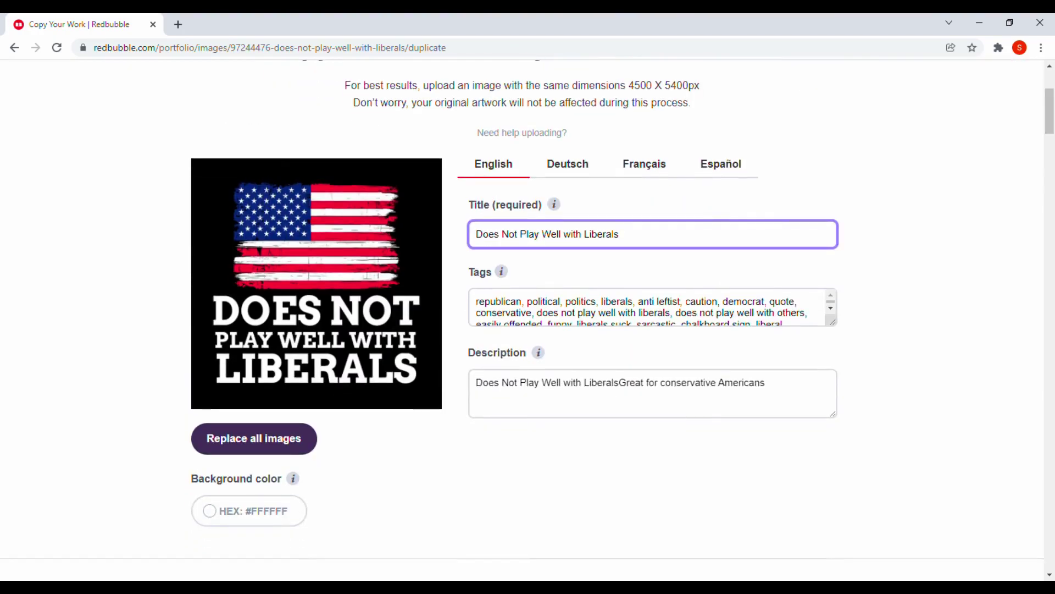